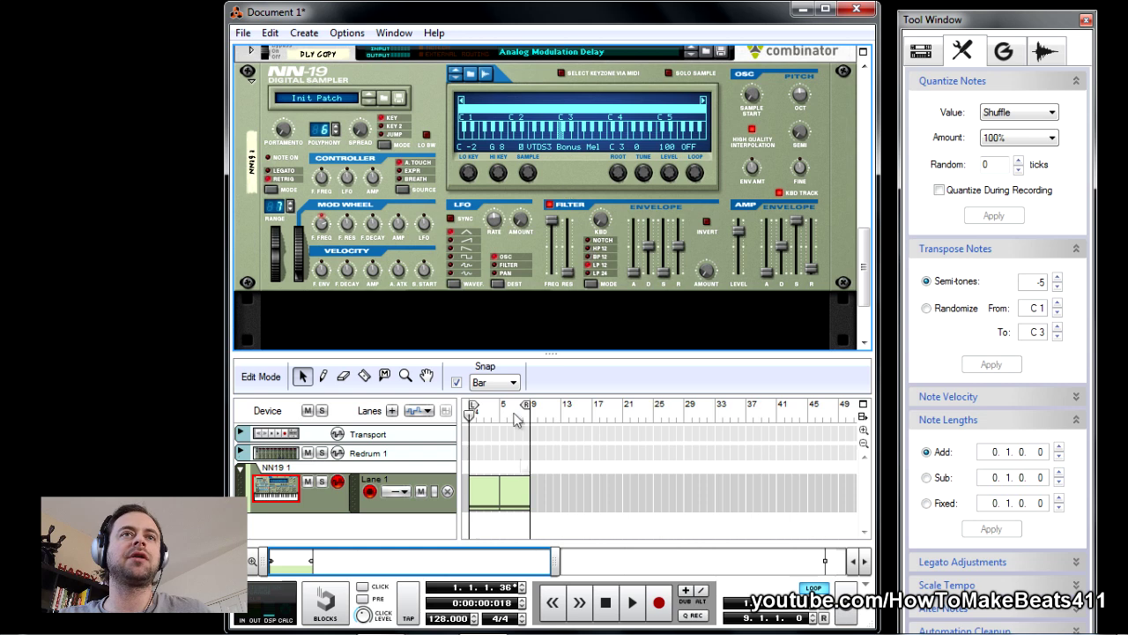
Select the NN19 note clip in Lane 1, between the bar 1 and bar 9 loop markers
left_click(478, 482)
Copy the NN19 note clip to start at bar 5, then play and stop the eight-bar loop
left_click_drag(517, 494, 516, 493)
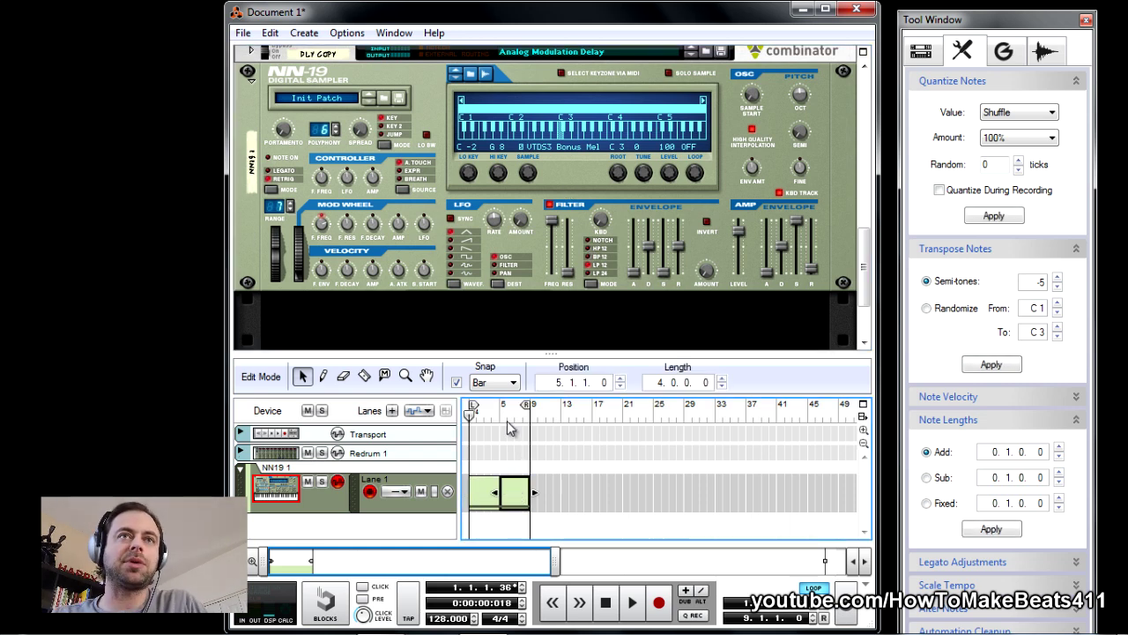
key("space")
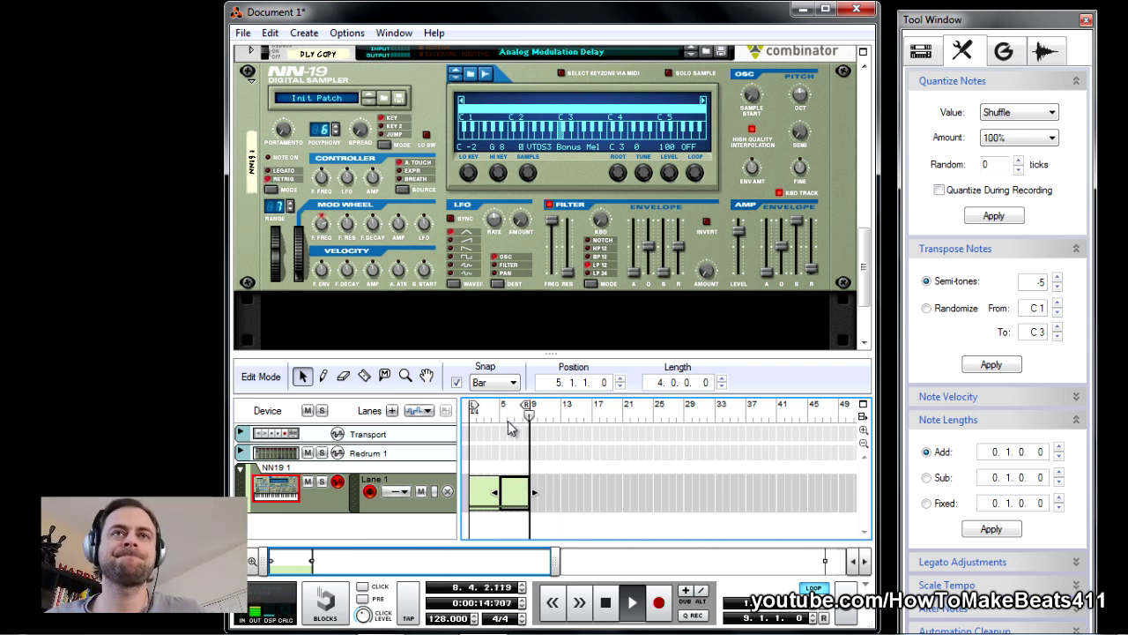
key("space")
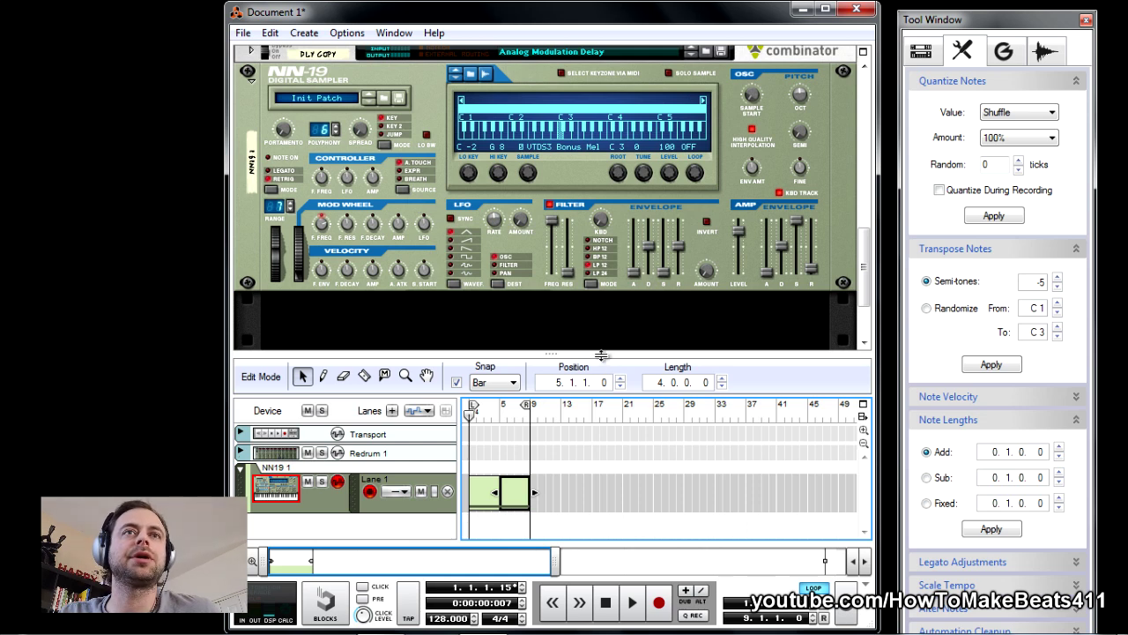
left_click_drag(602, 356, 602, 357)
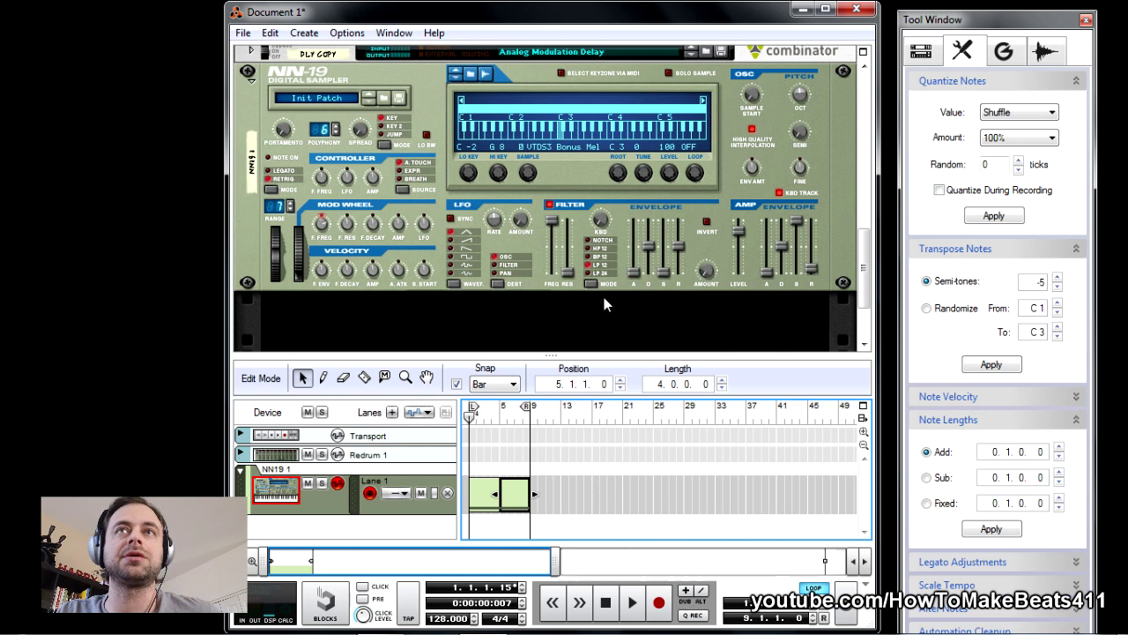
scroll(604, 298, "down", 2)
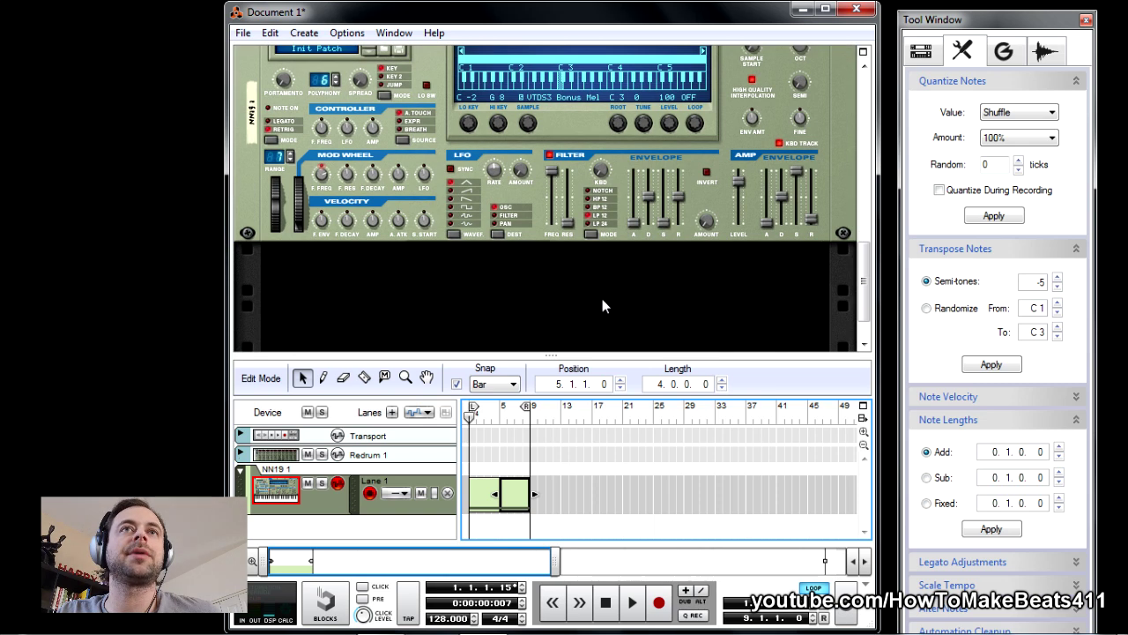
Add an ECF-42 Envelope Controlled Filter to the rack and create its Filter 1 sequencer track
right_click(592, 295)
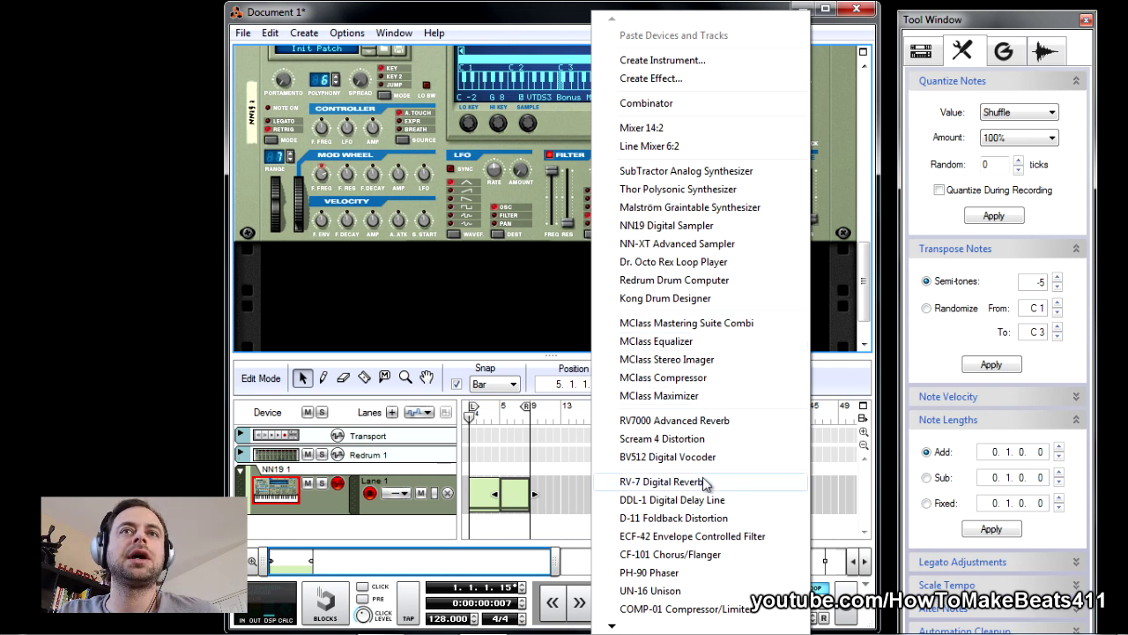
left_click(703, 536)
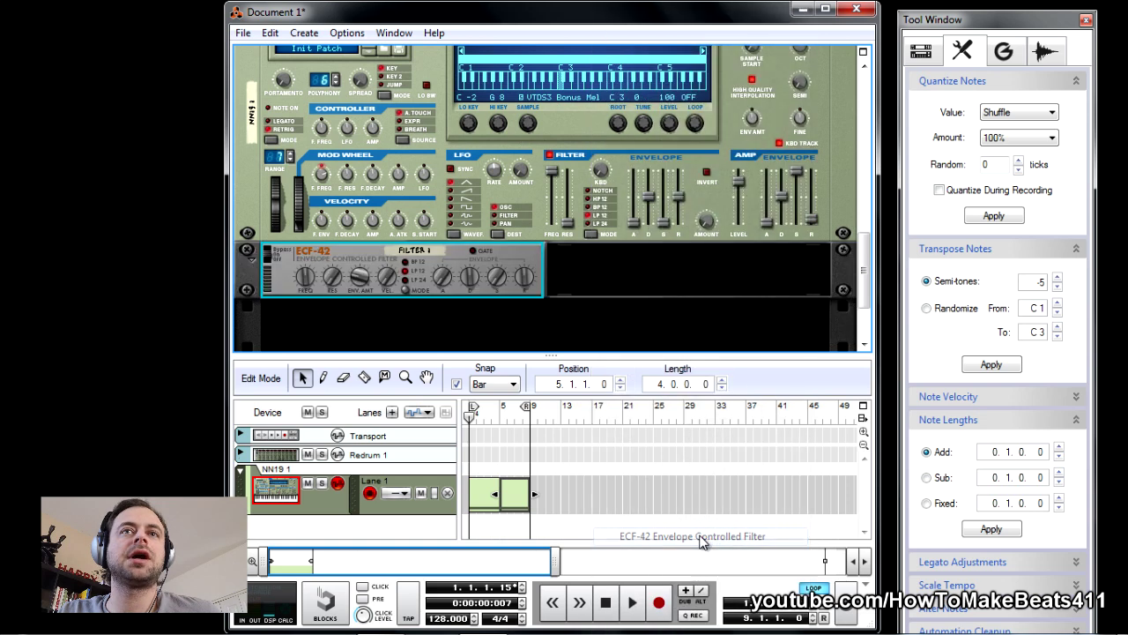
right_click(350, 261)
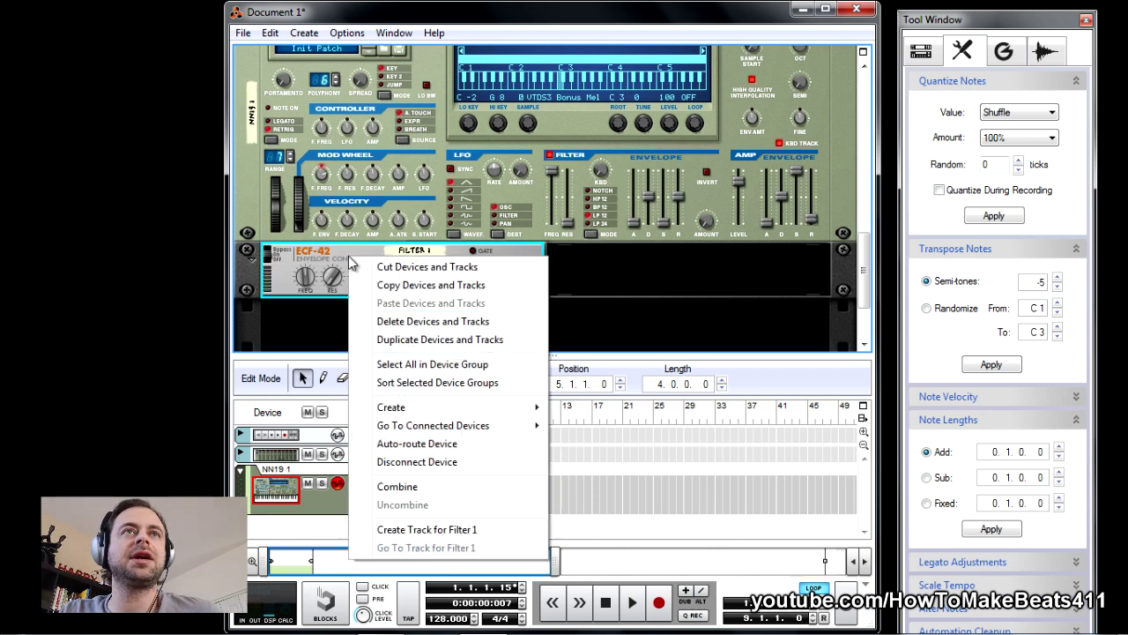
left_click(419, 531)
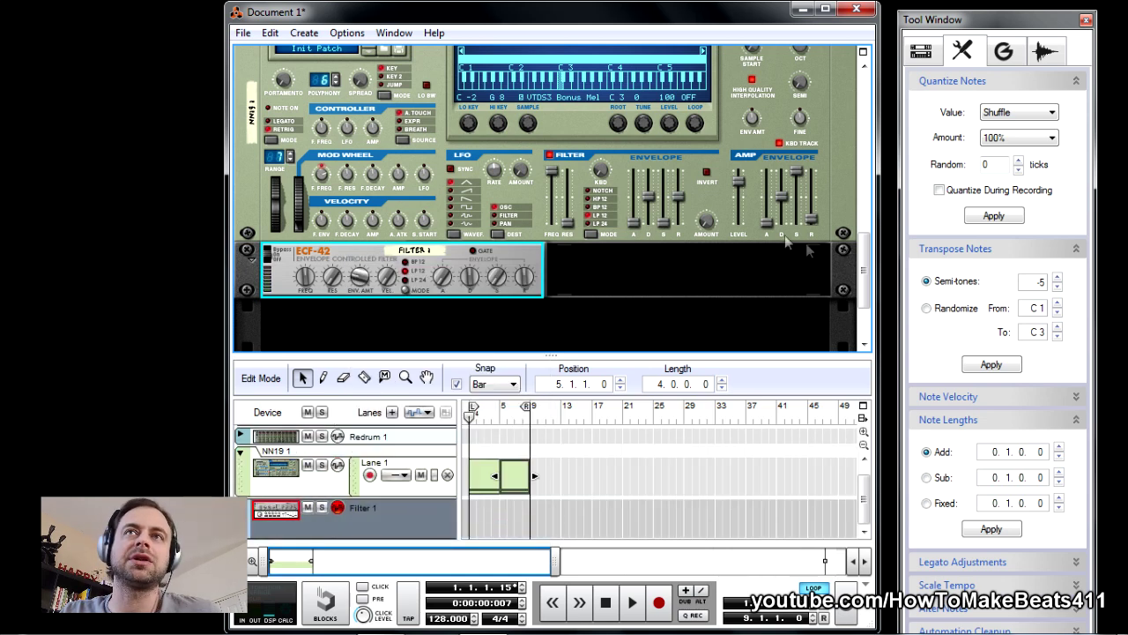
Select the Filter 1 track and the ECF-42 filter device
scroll(864, 269, "down", 2)
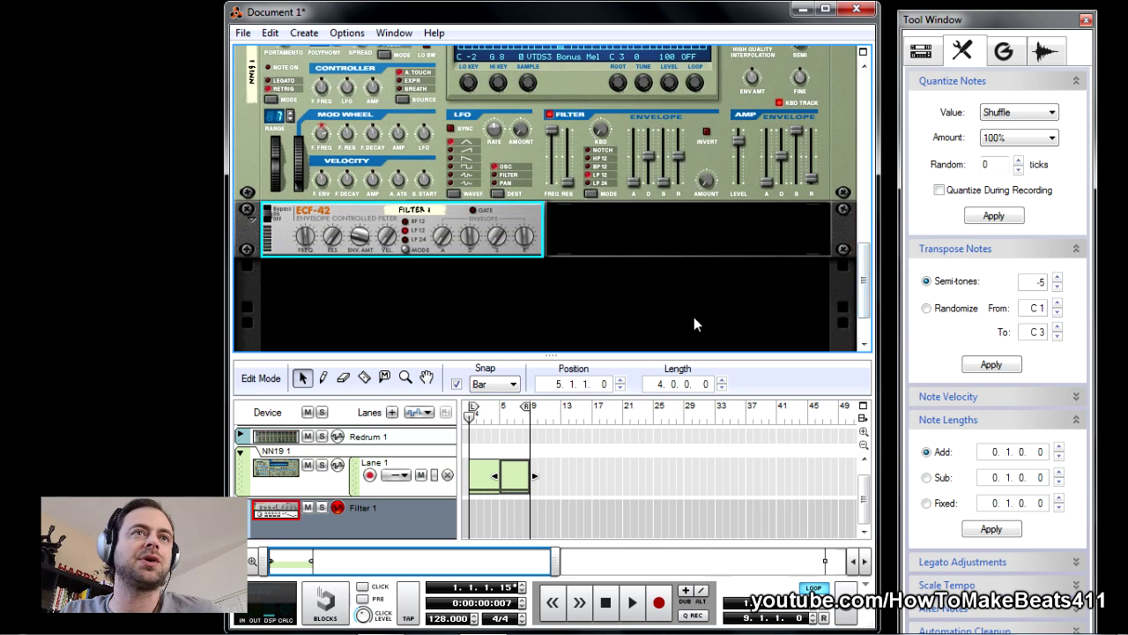
left_click(395, 520)
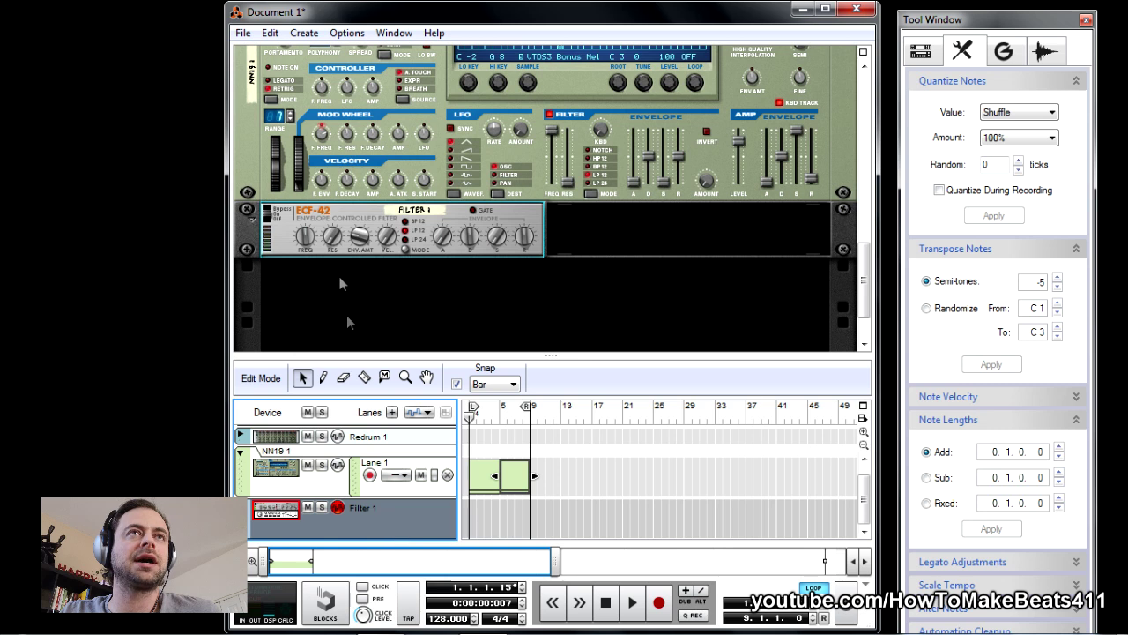
left_click(327, 215)
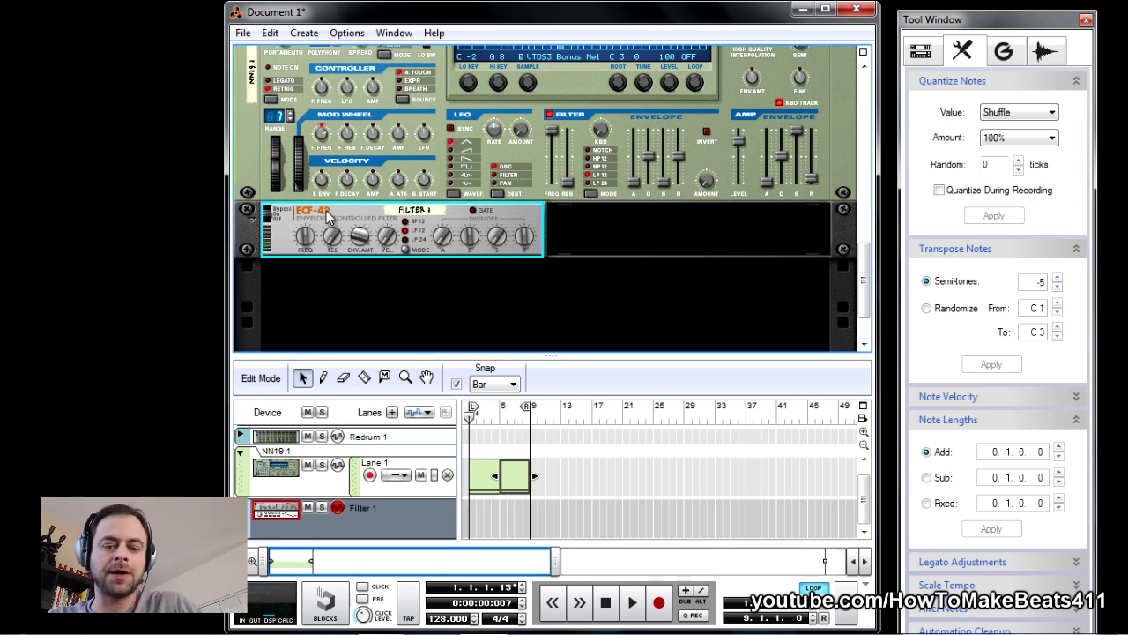
Record ECF-42 Frequency automation on Filter 1, raising FREQ from 64 to 78 during the loop
key("space")
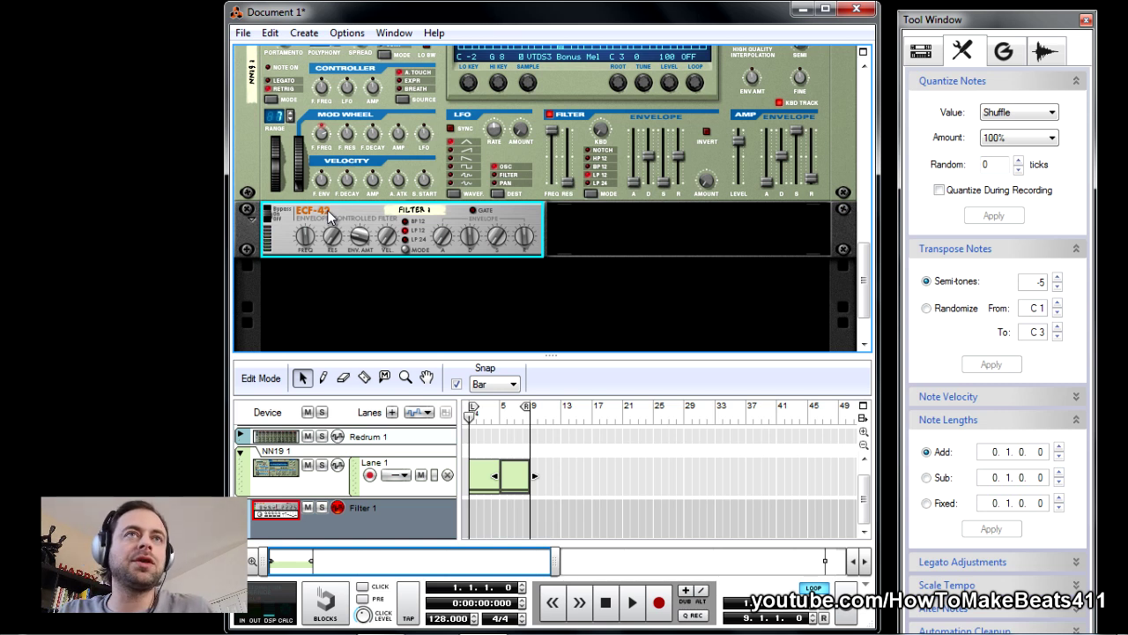
left_click(387, 511)
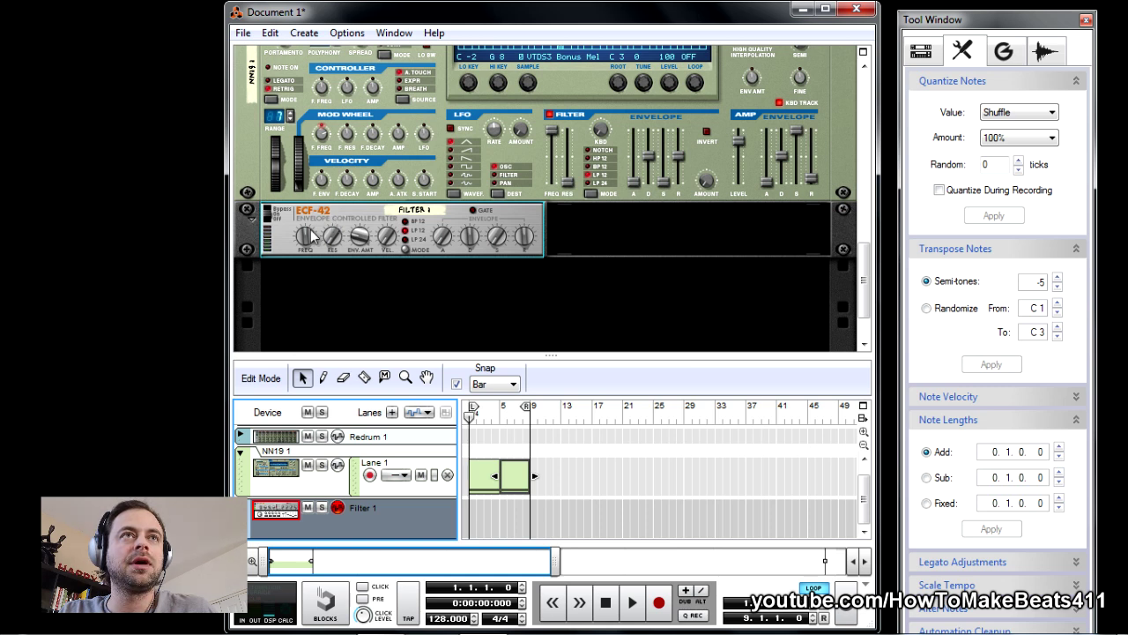
mouse_move(311, 240)
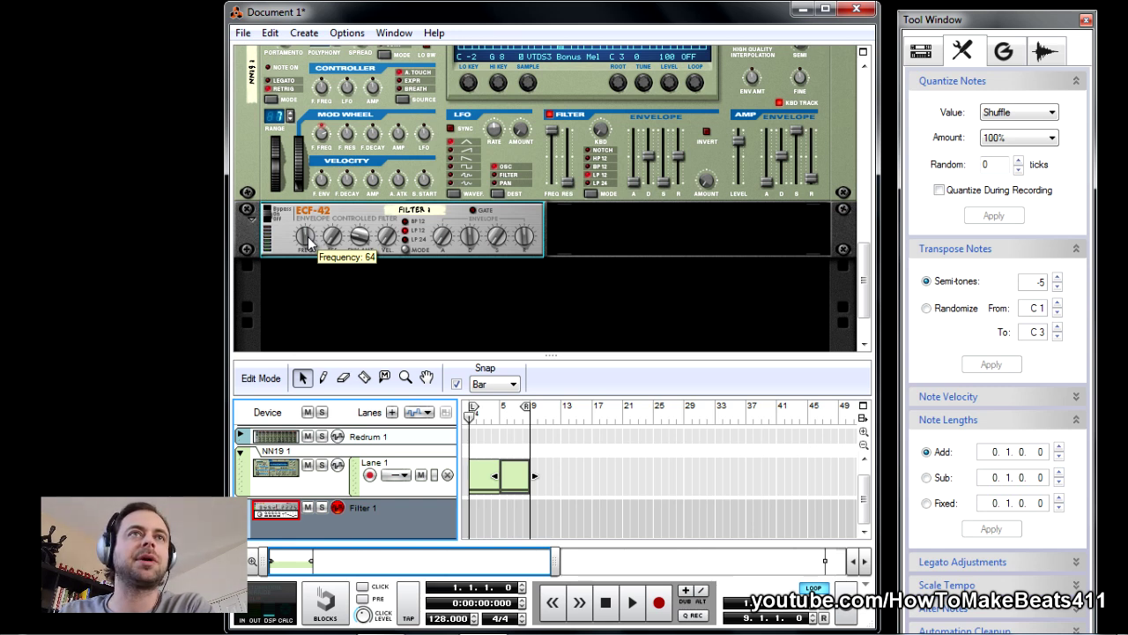
key("space")
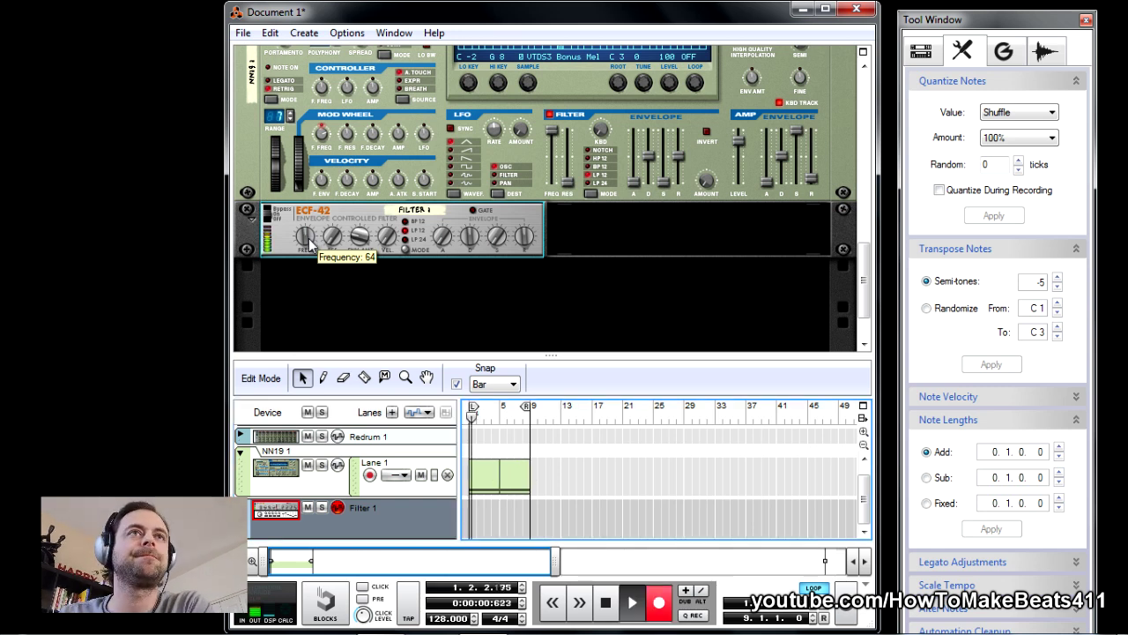
left_click_drag(307, 243, 314, 220)
key("space")
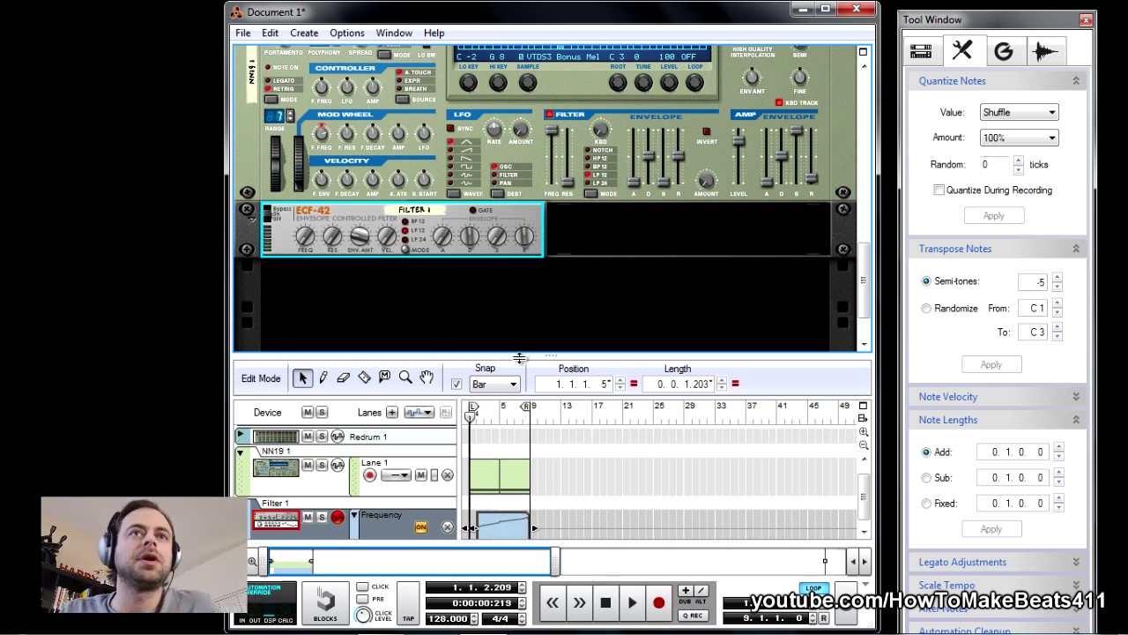
left_click_drag(518, 354, 518, 254)
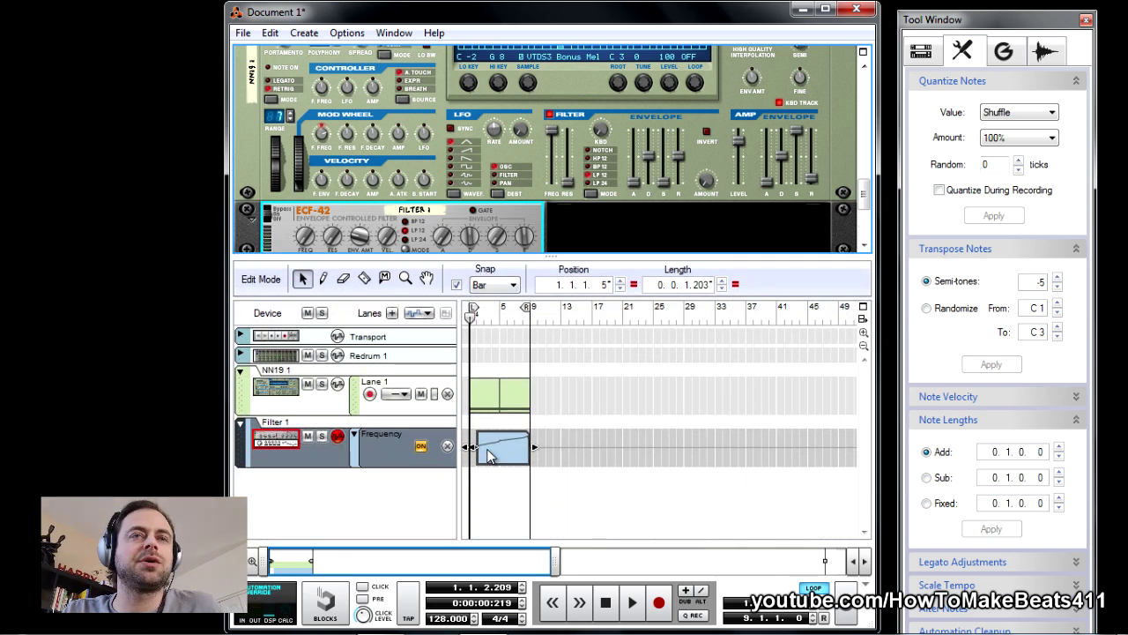
Open the Frequency automation clip, disable Snap, and move the start point to the clip's beginning
double_click(489, 452)
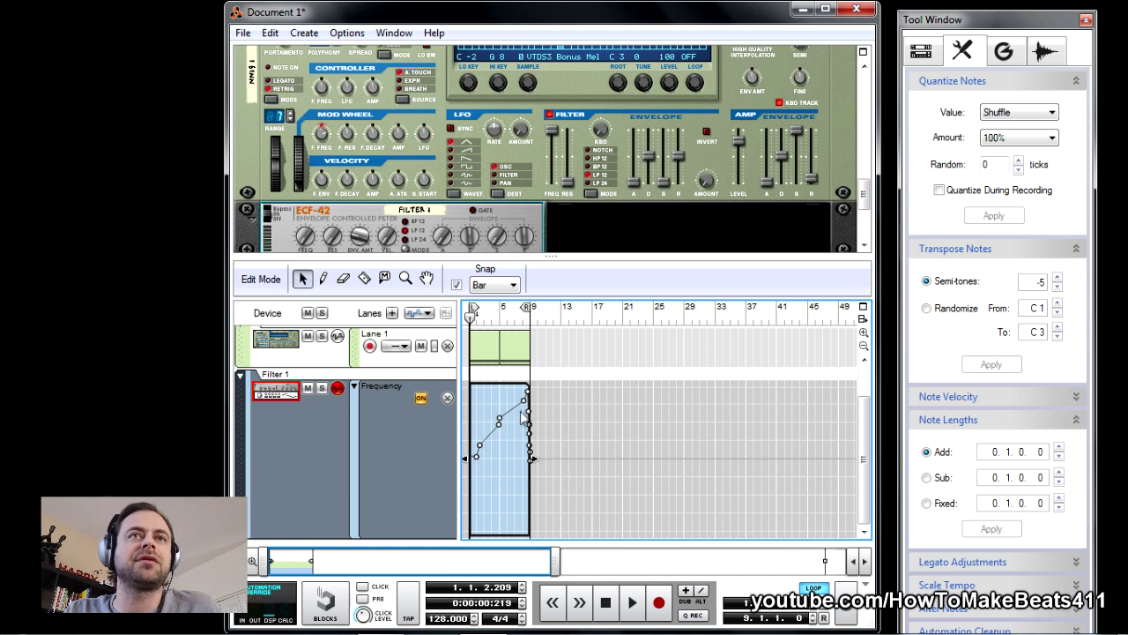
left_click(477, 458)
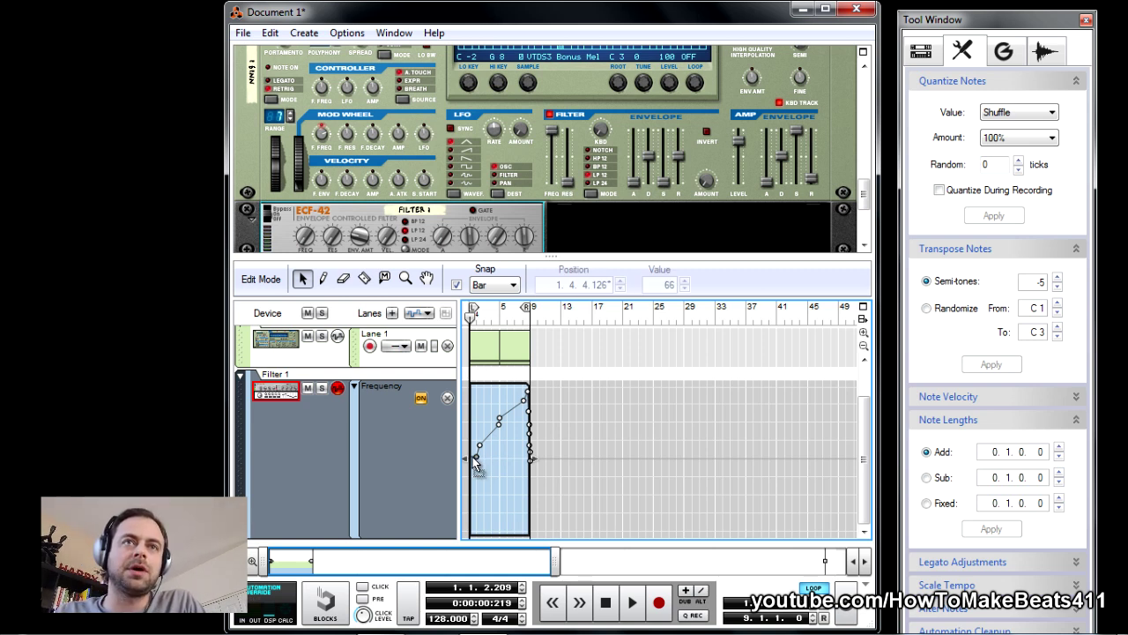
left_click_drag(477, 458, 477, 455)
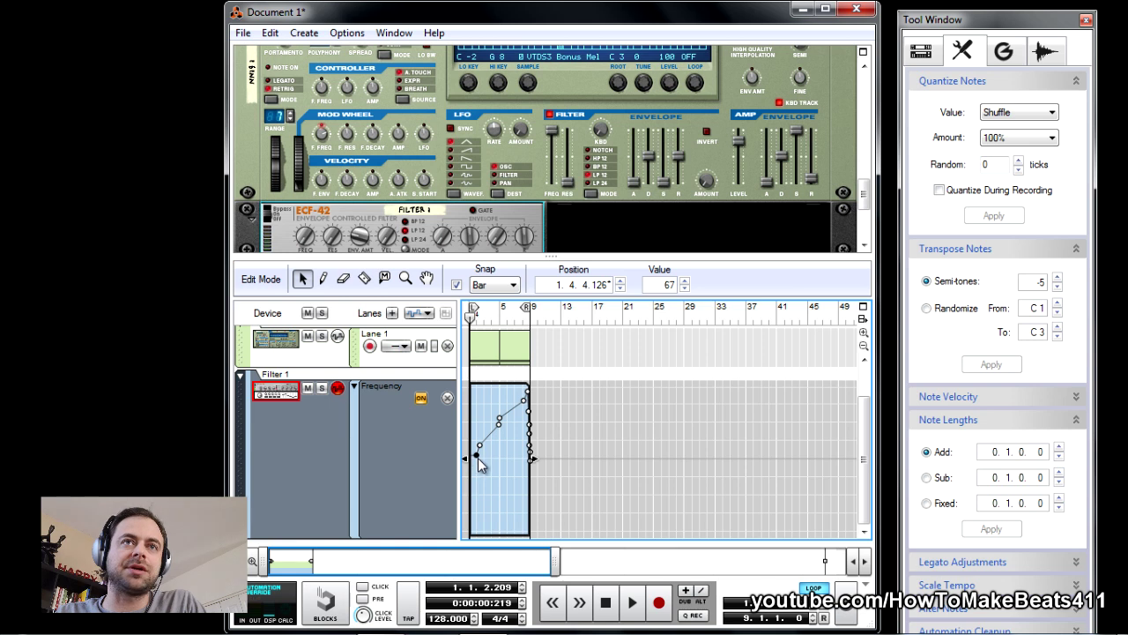
left_click(456, 285)
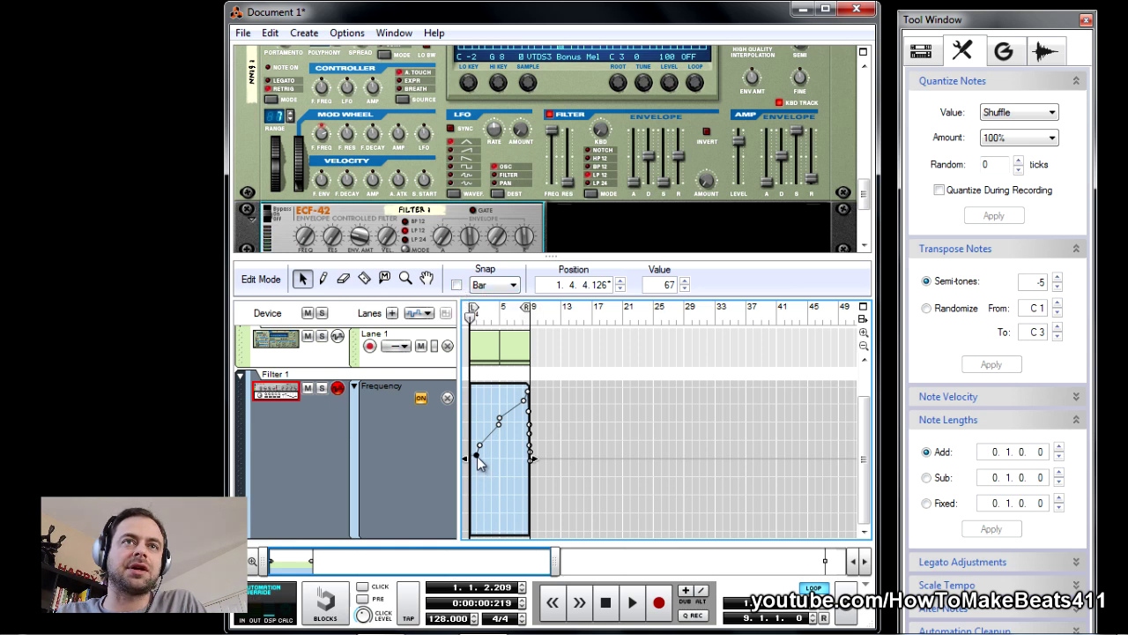
key("Delete")
left_click_drag(479, 445, 467, 458)
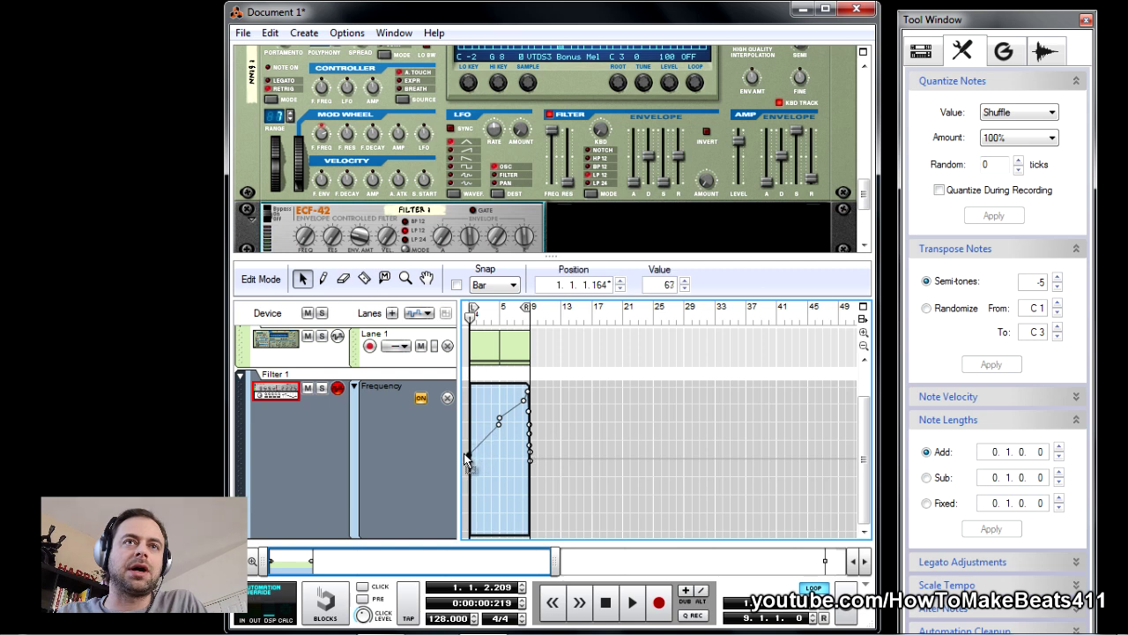
Delete a stray ramp point, select the extra end points, and select the peak near bar 8
left_click(500, 419)
key("Delete")
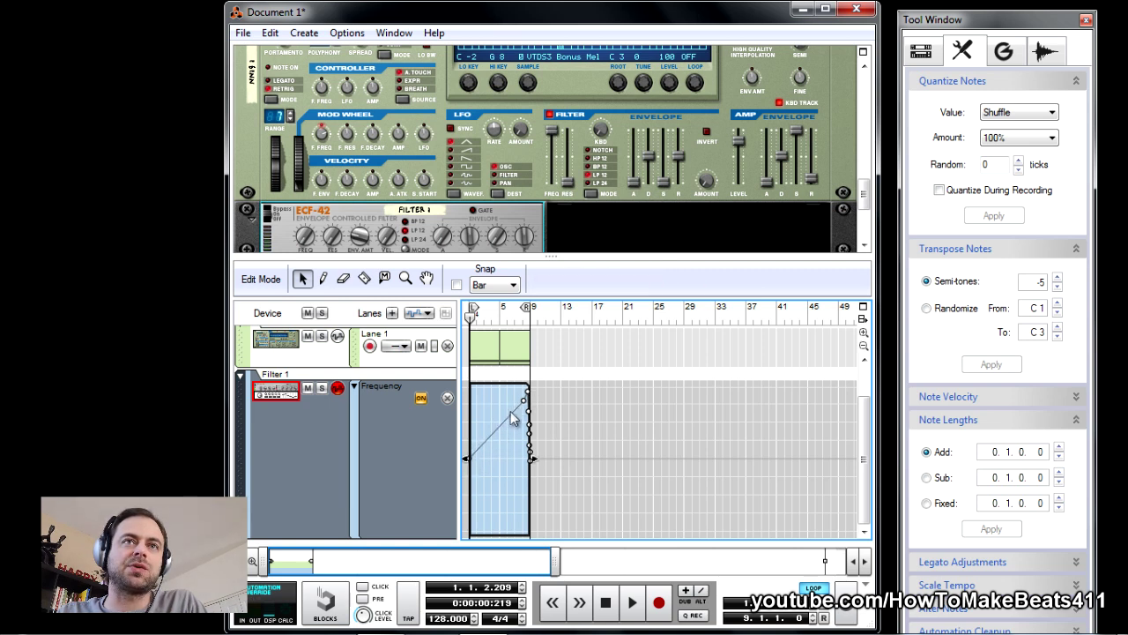
left_click(530, 392)
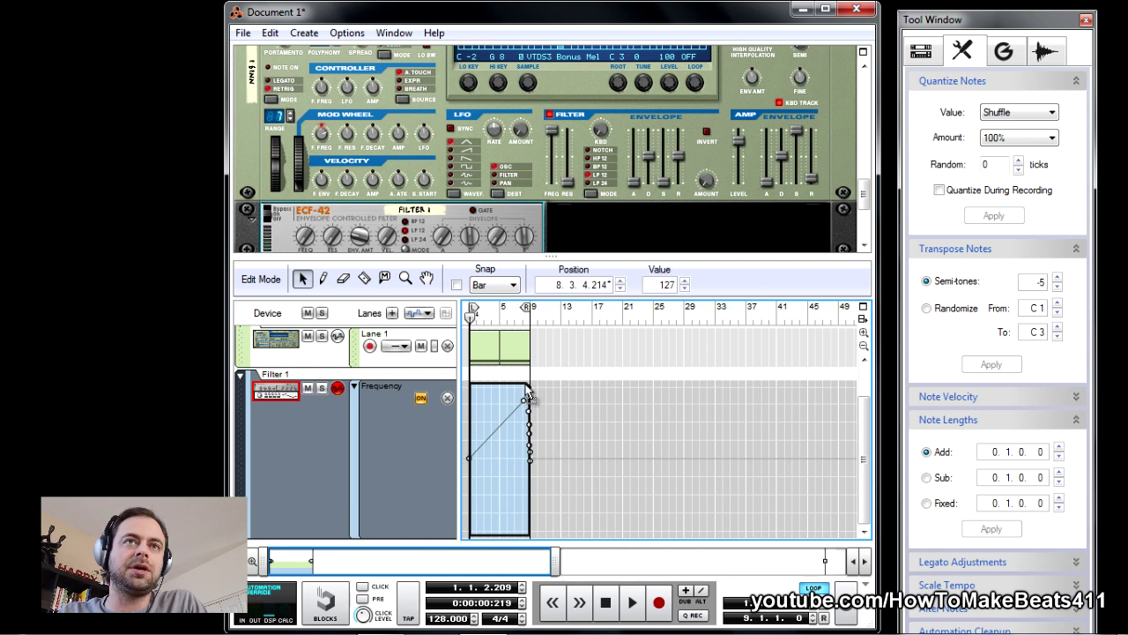
left_click_drag(534, 402, 529, 456)
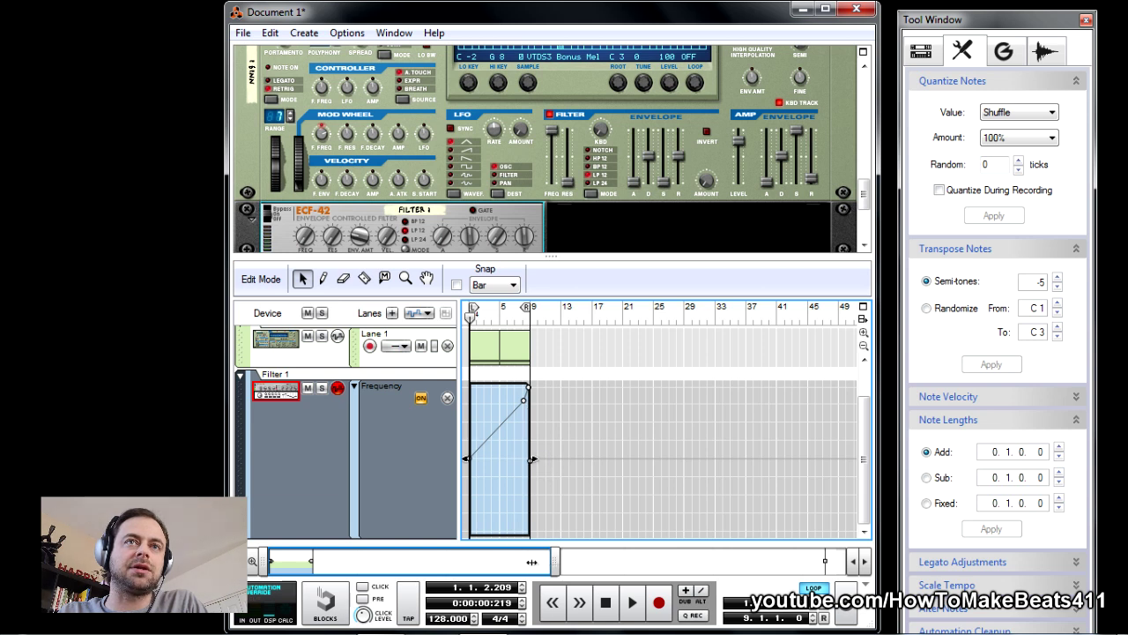
left_click_drag(531, 562, 388, 562)
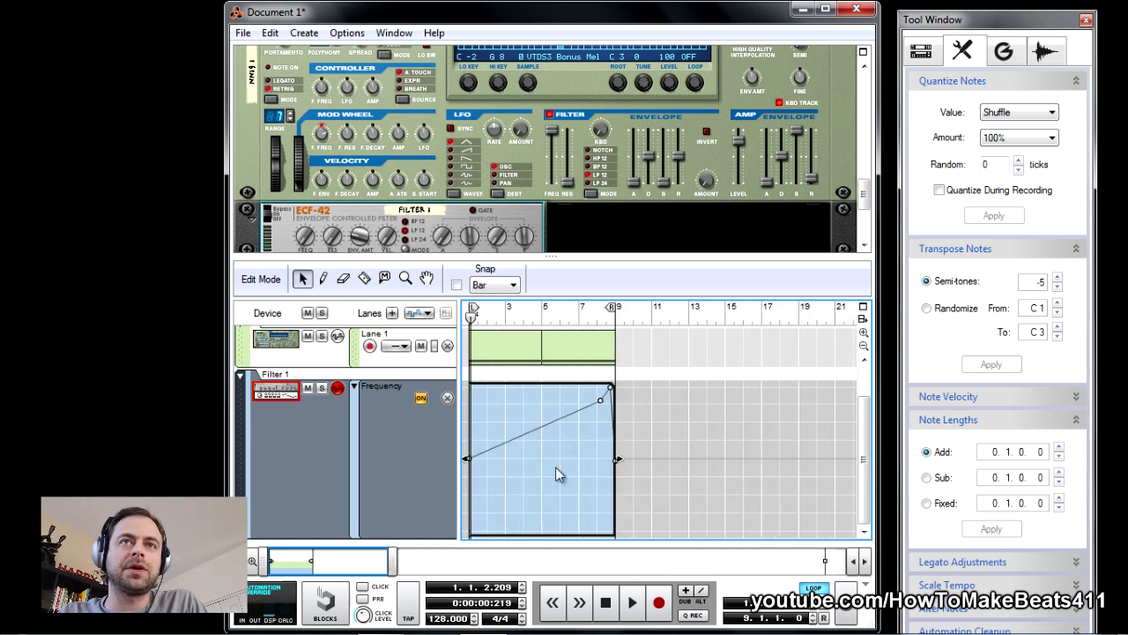
left_click(610, 389)
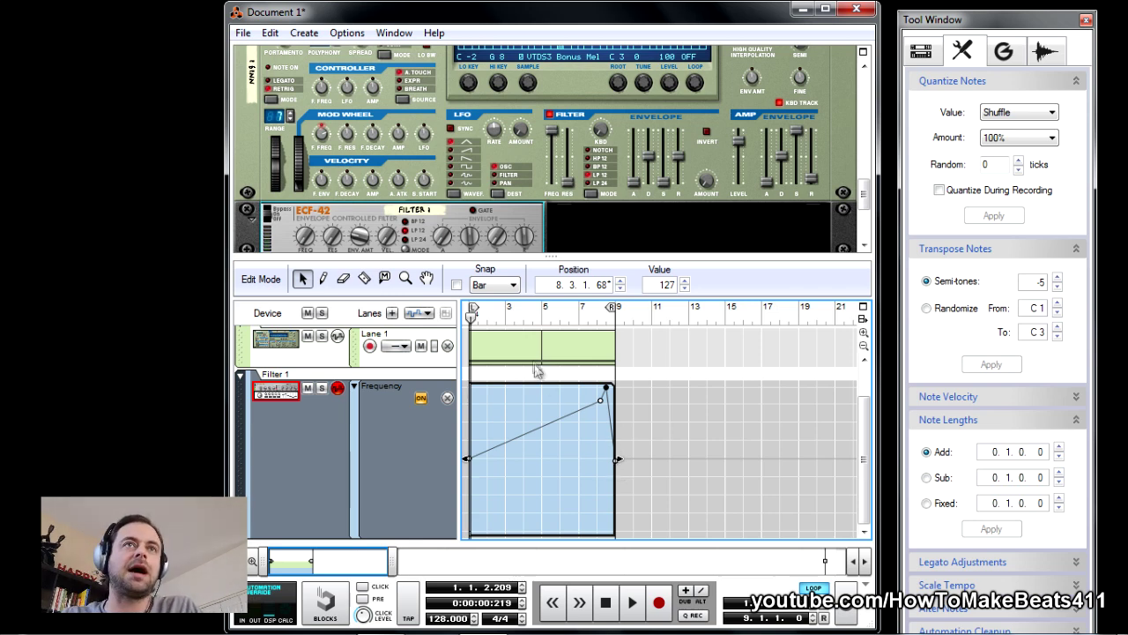
Rewind, enlarge the rack, play the filter sweep and drag the loop end to about bar 11
key("space")
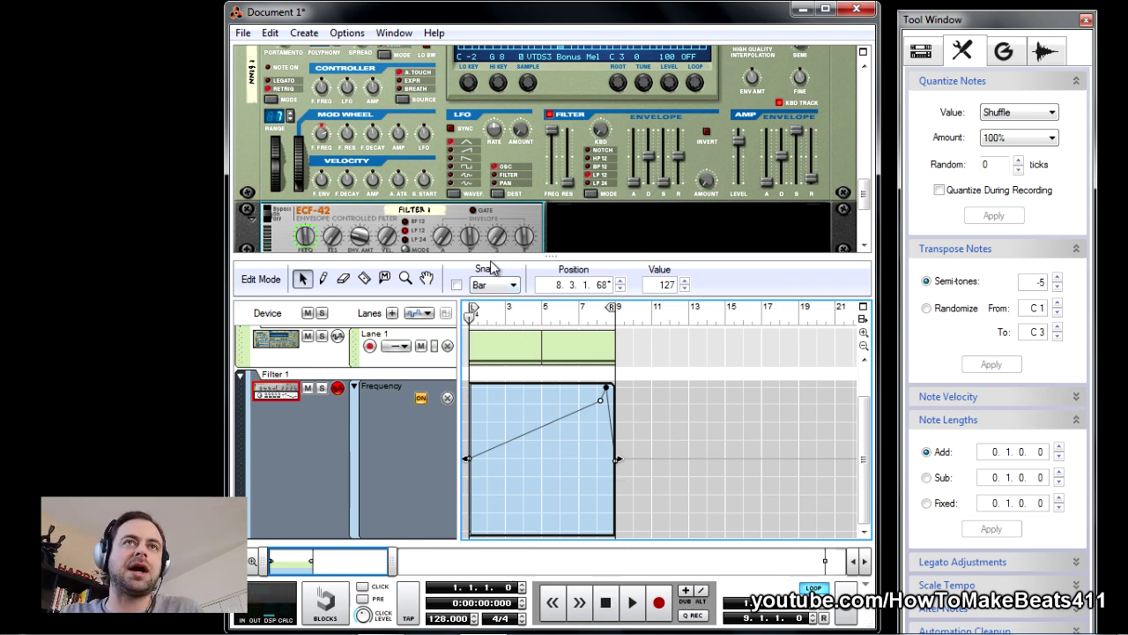
left_click_drag(491, 256, 489, 286)
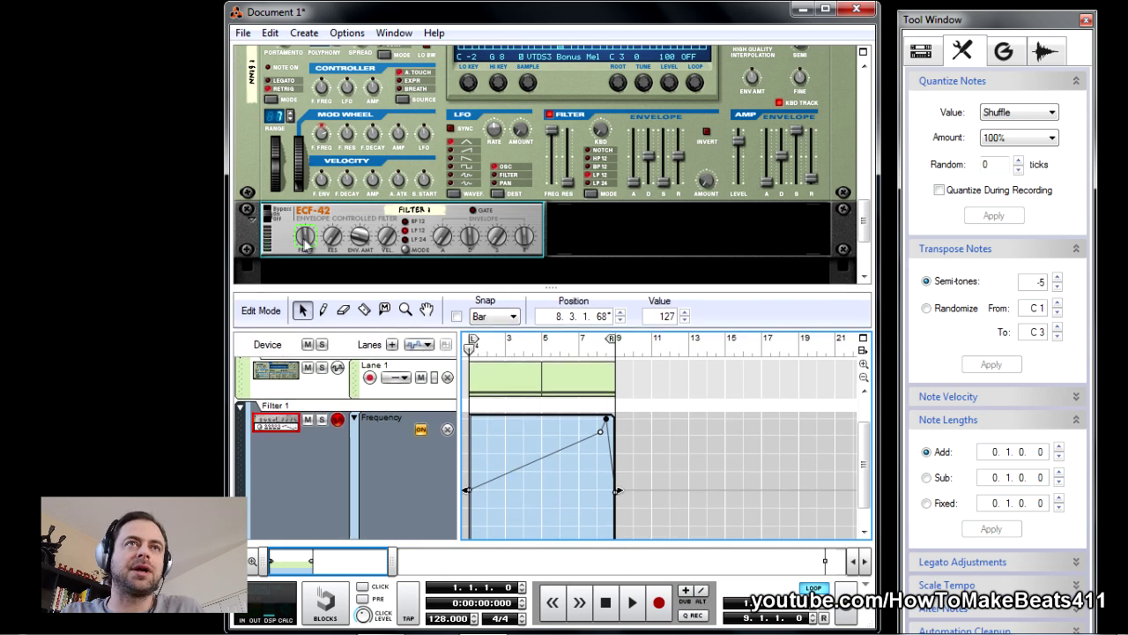
key("space")
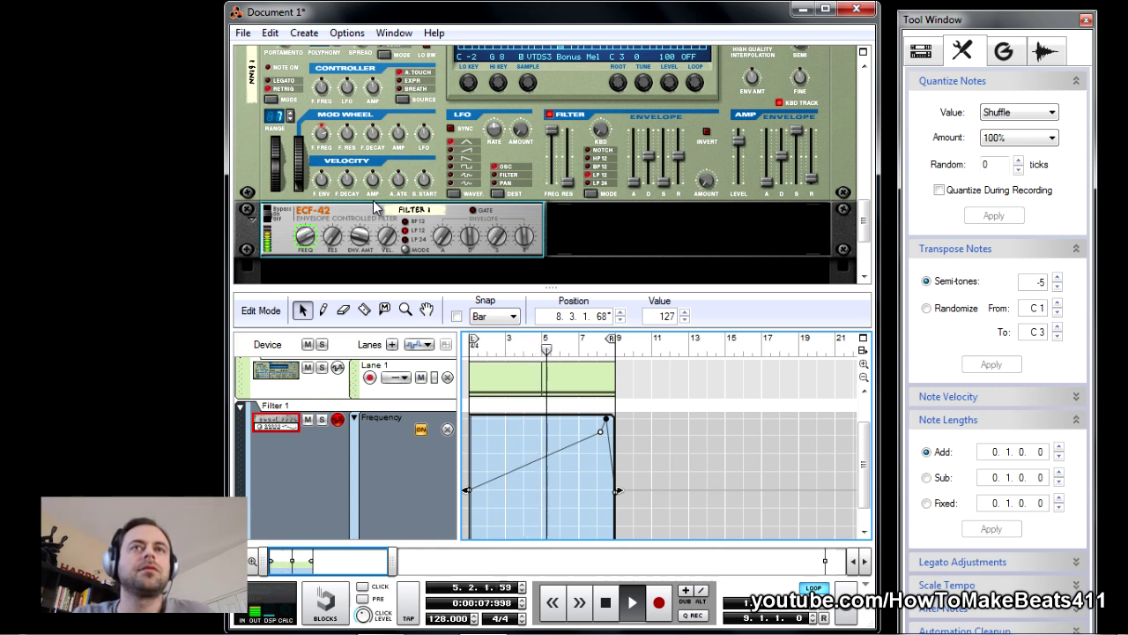
left_click_drag(615, 339, 665, 349)
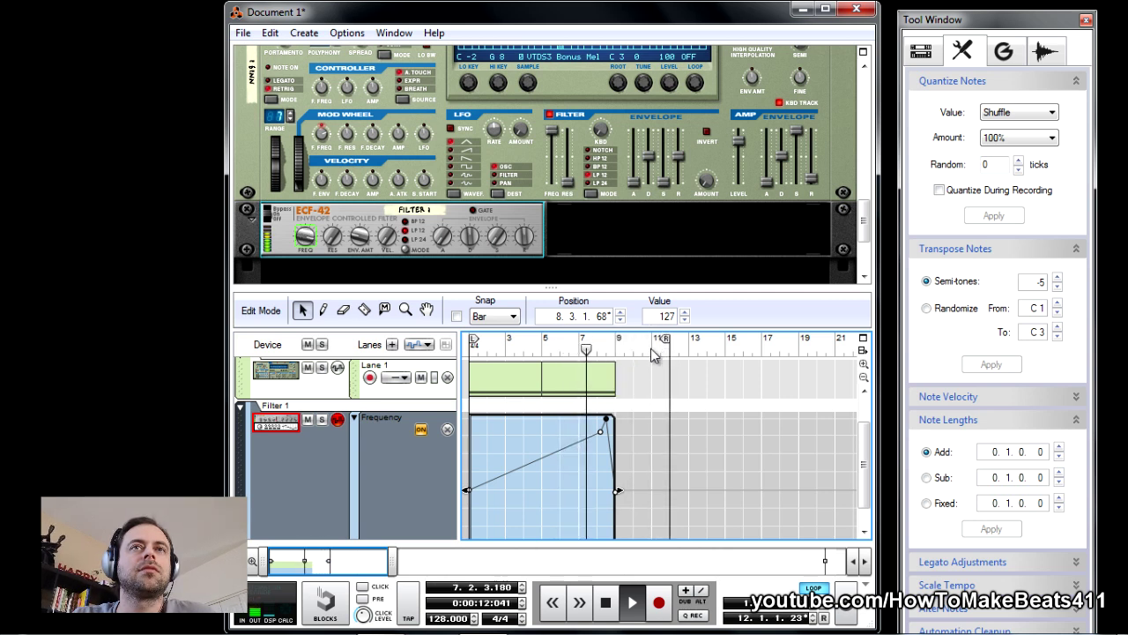